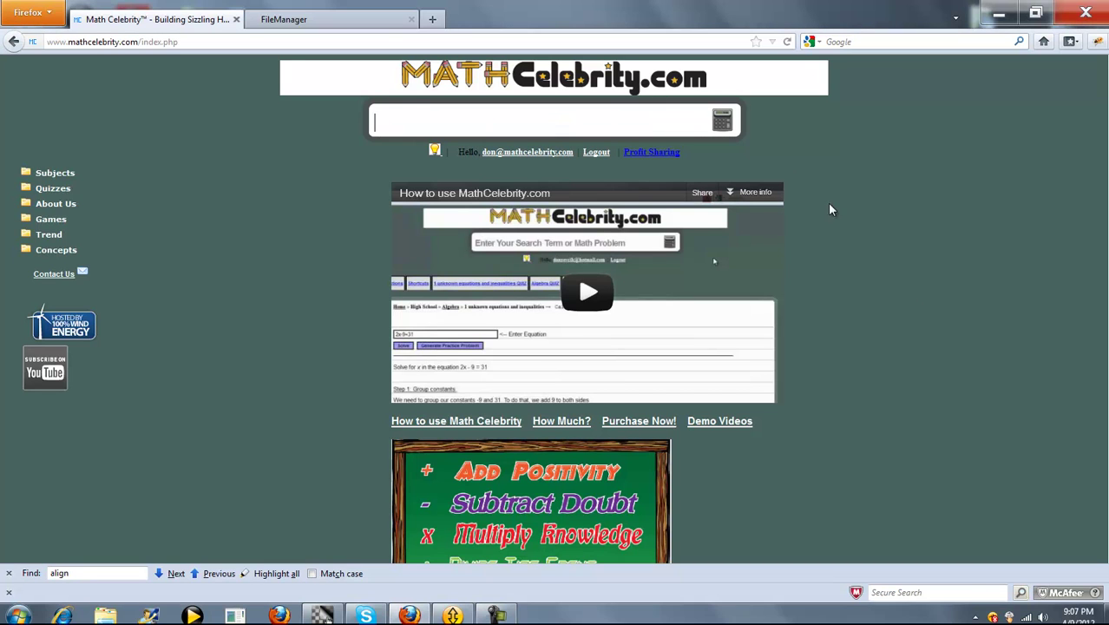
# Search for 'modified pay' and open the Modified Payback Period Calculator suggestion
pyautogui.write('modif')
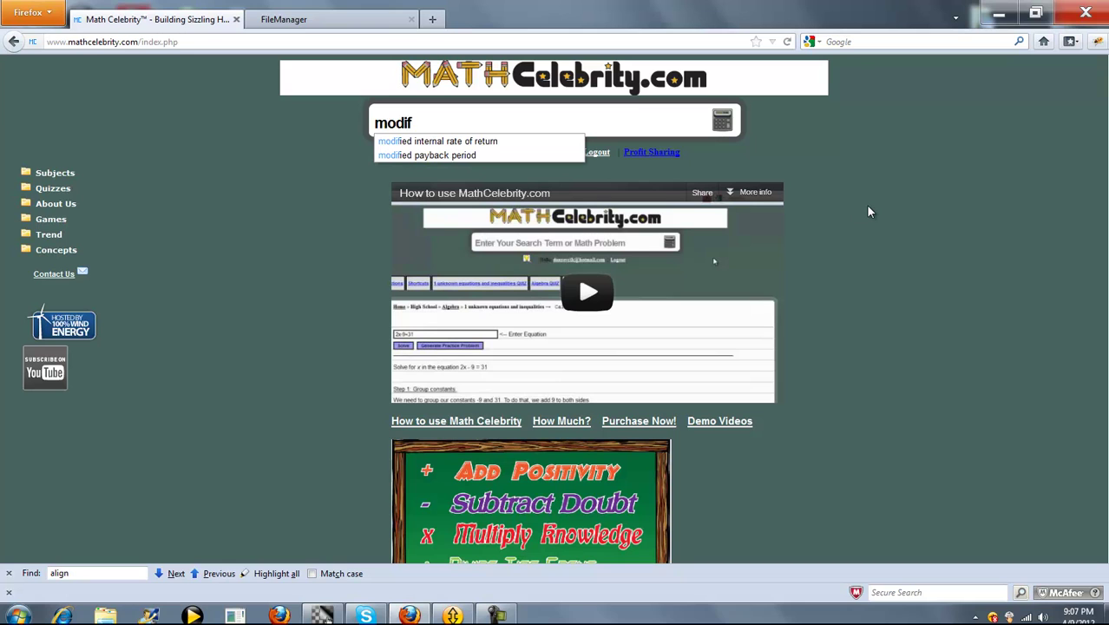
pyautogui.write('ied b')
pyautogui.press('BackSpace')
pyautogui.write('pay')
pyautogui.press('Down')
pyautogui.press('Return')
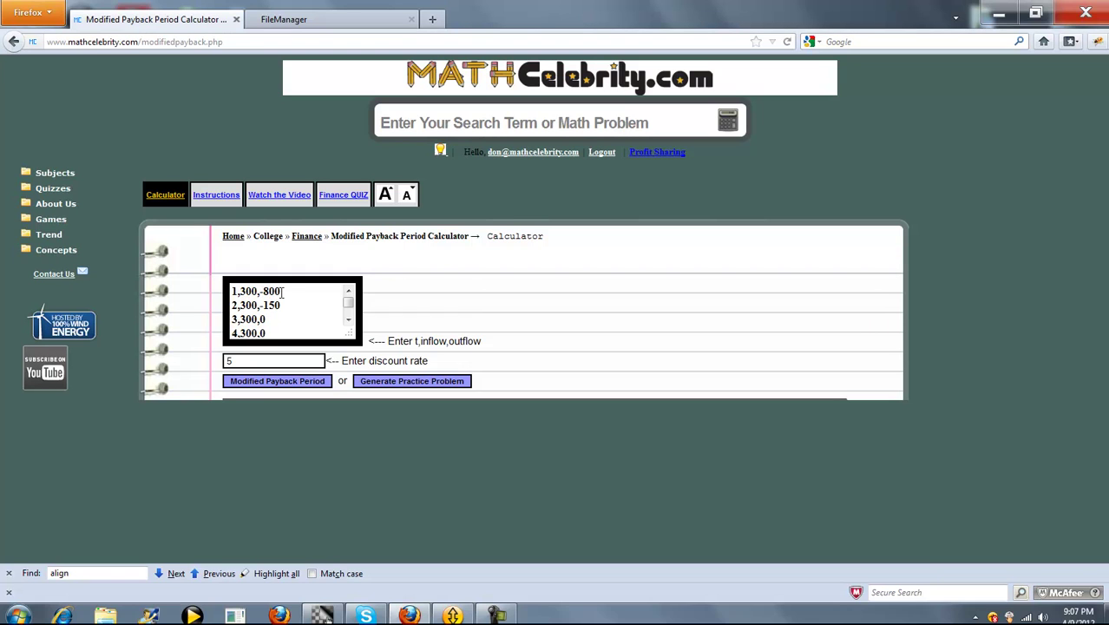
pyautogui.click(232, 291)
pyautogui.moveTo(388, 340); pyautogui.dragTo(487, 350)
pyautogui.click(323, 338)
pyautogui.scroll(-2, 286, 316)
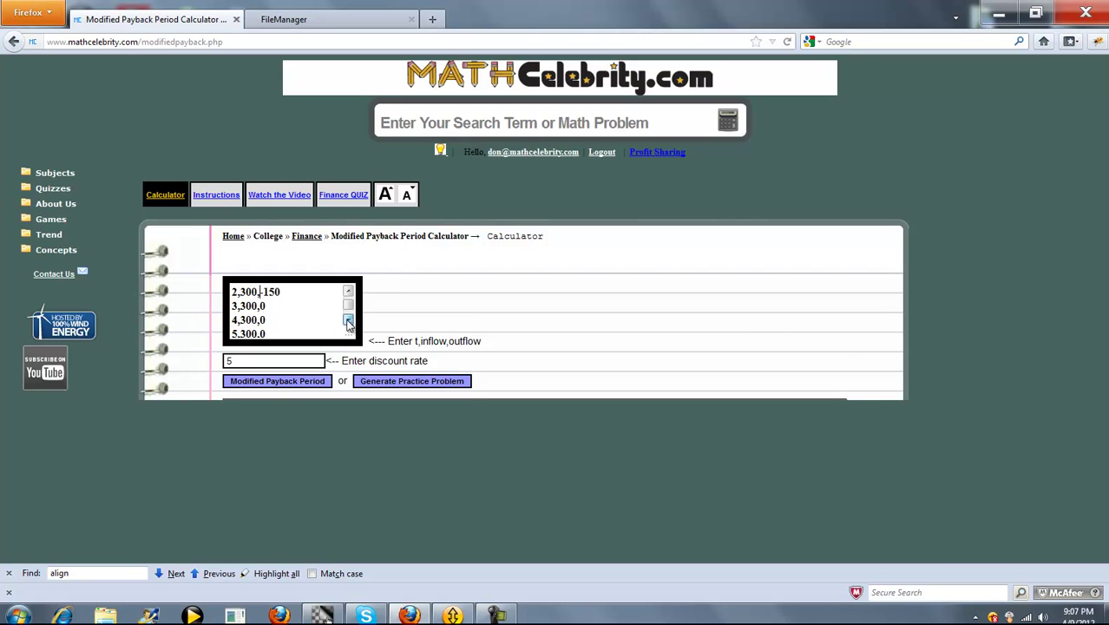
pyautogui.moveTo(279, 315); pyautogui.dragTo(227, 277)
pyautogui.click(282, 306)
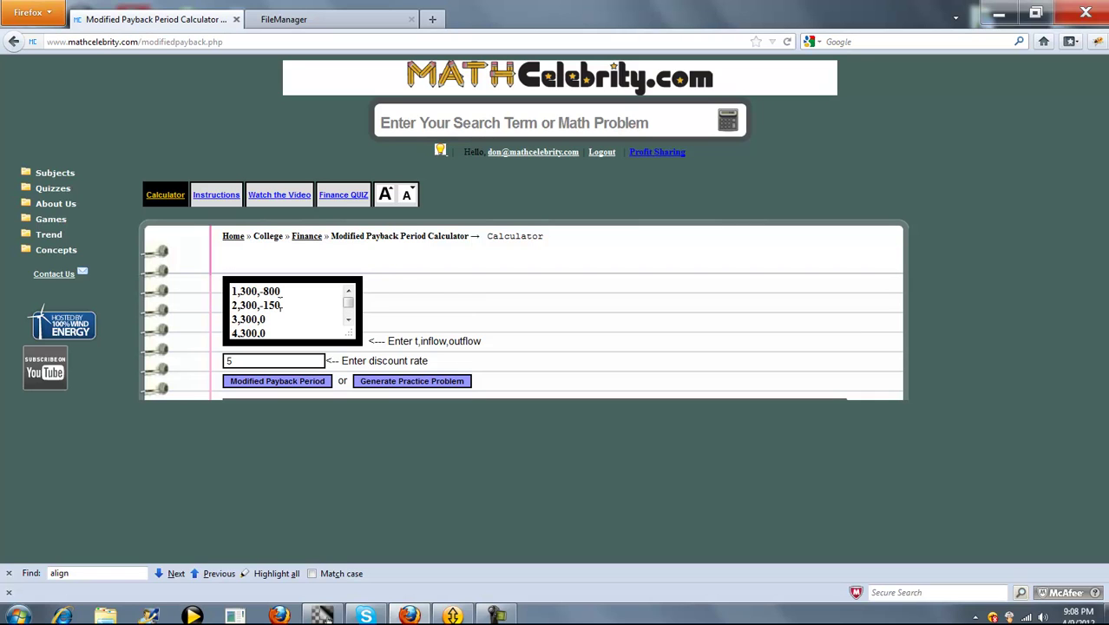
pyautogui.click(272, 361)
# Calculate the 5% modified payback period with enlarged text and view the five-row results table
pyautogui.click(281, 382)
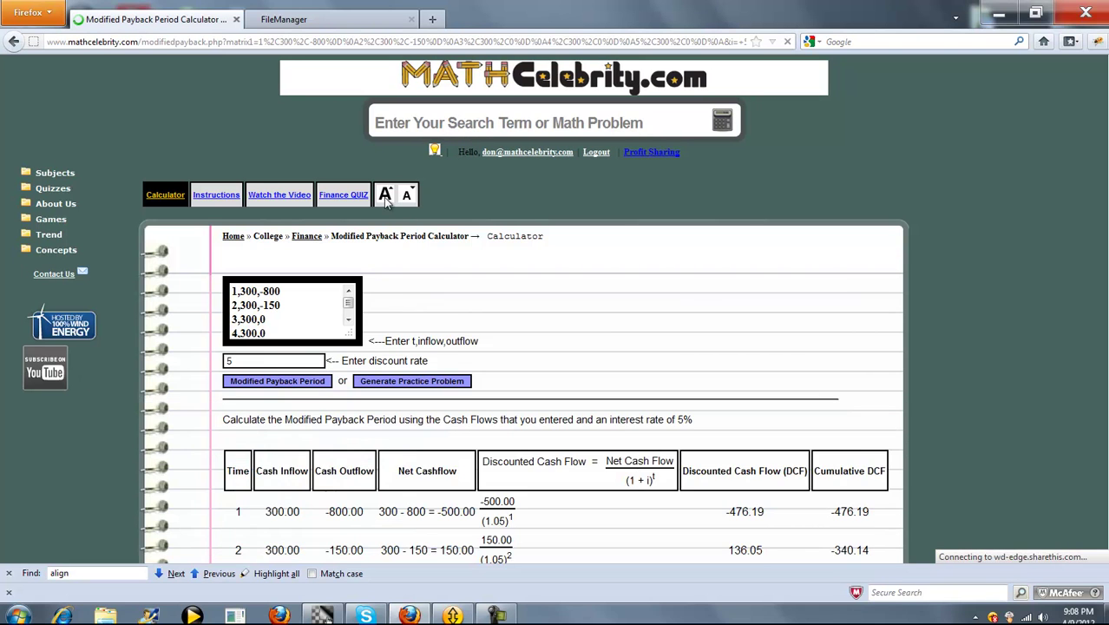
pyautogui.click(387, 196)
pyautogui.scroll(-5, 806, 278)
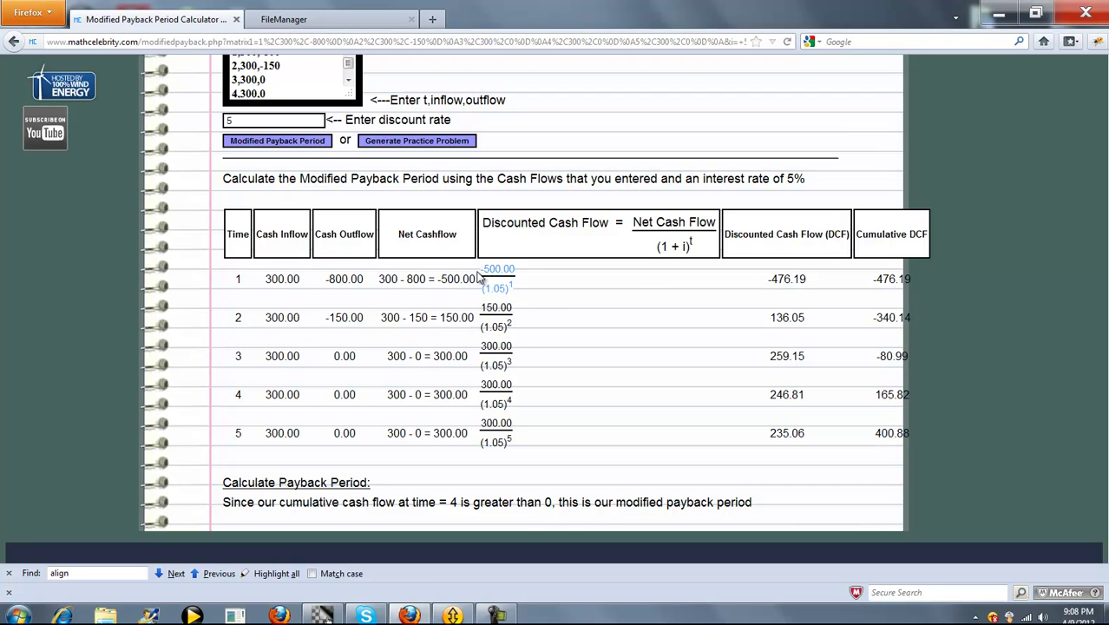
pyautogui.moveTo(780, 278); pyautogui.dragTo(766, 279)
pyautogui.click(765, 278)
pyautogui.moveTo(875, 279); pyautogui.dragTo(907, 278)
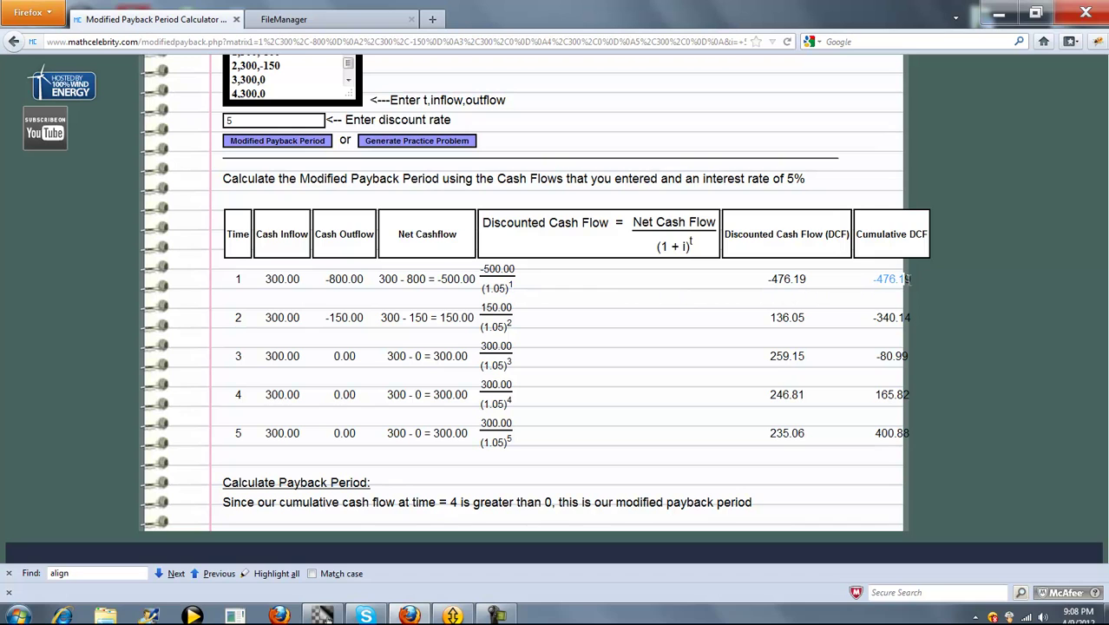
pyautogui.click(909, 279)
pyautogui.moveTo(873, 278); pyautogui.dragTo(905, 279)
pyautogui.click(825, 279)
pyautogui.moveTo(873, 279); pyautogui.dragTo(906, 279)
pyautogui.click(903, 279)
pyautogui.moveTo(871, 318); pyautogui.dragTo(908, 323)
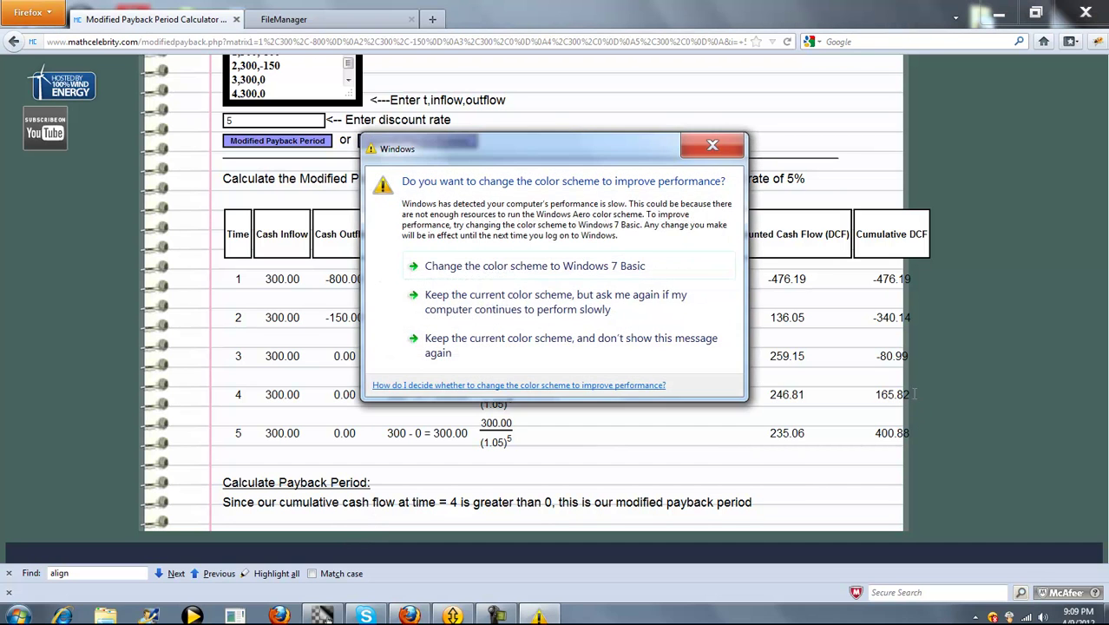
pyautogui.click(722, 138)
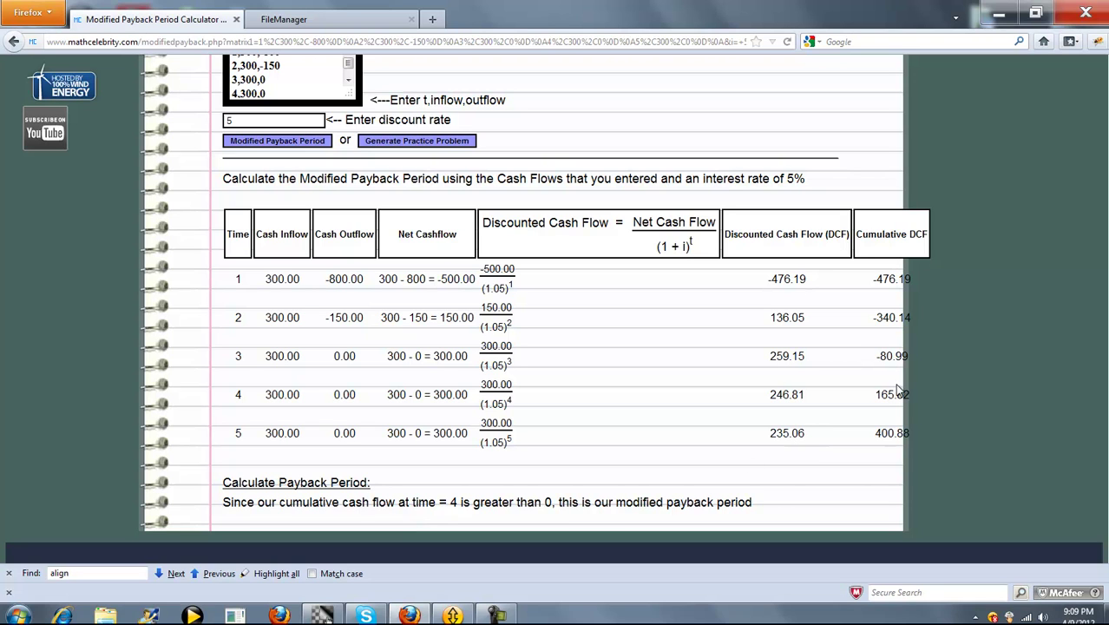
pyautogui.moveTo(876, 396); pyautogui.dragTo(911, 397)
pyautogui.click(896, 392)
# Change the period 2–3 outflows to -550 and -100 and the discount rate to 3
pyautogui.scroll(5, 757, 455)
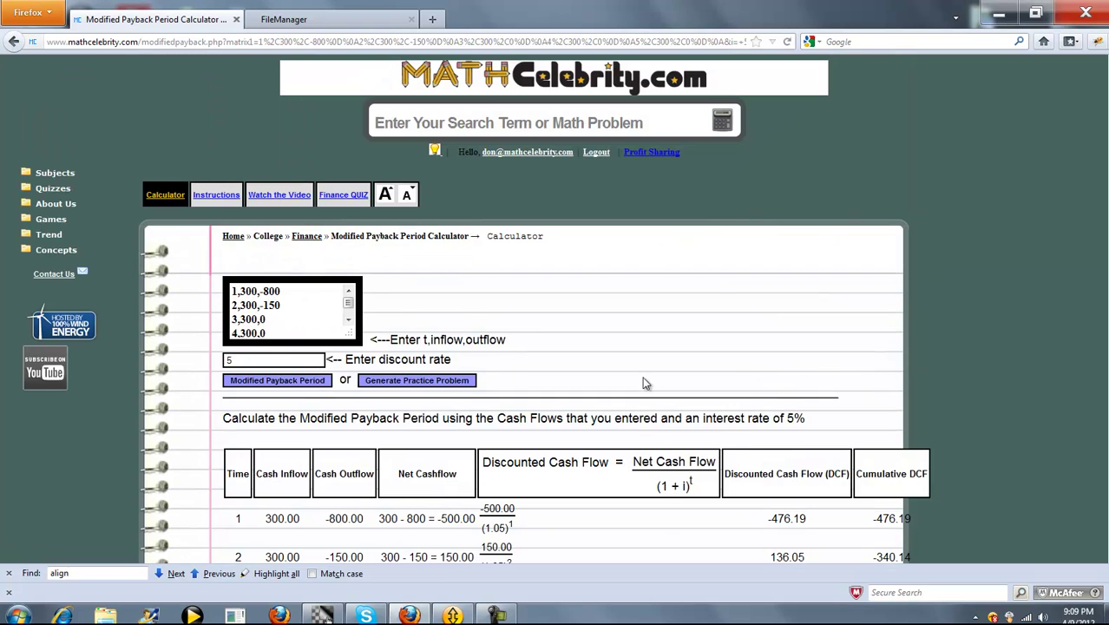
pyautogui.click(266, 304)
pyautogui.press('BackSpace')
pyautogui.write('5')
pyautogui.write('100')
pyautogui.doubleClick(257, 359)
pyautogui.write('3')
# Add a sixth cash flow line 6,700,-250 and recalculate the payback period
pyautogui.click(348, 319)
pyautogui.click(306, 326)
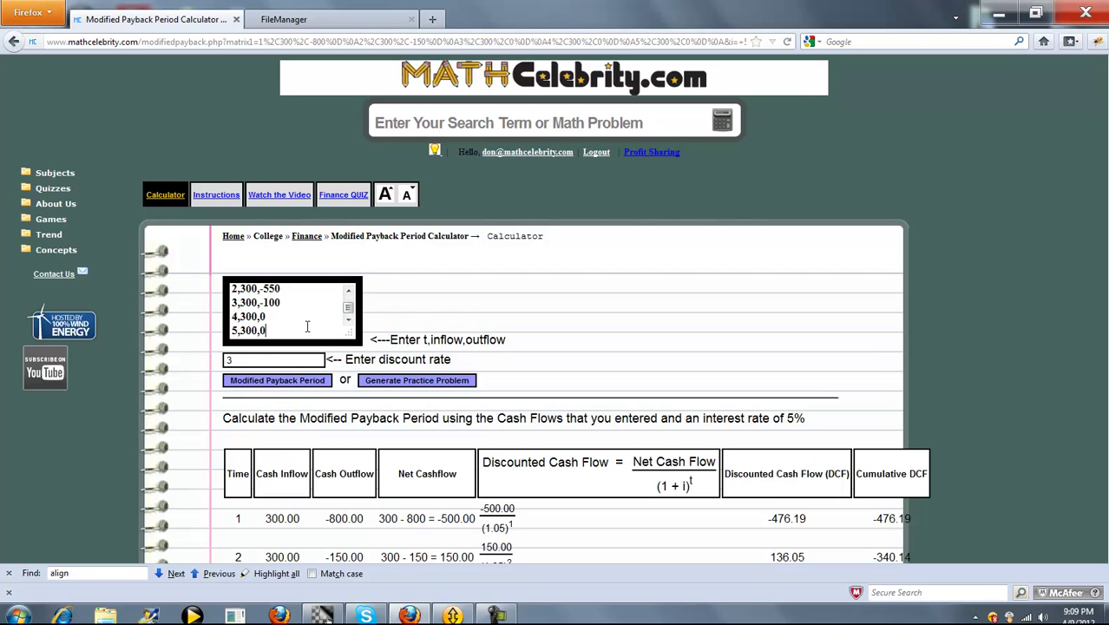
pyautogui.press('Return')
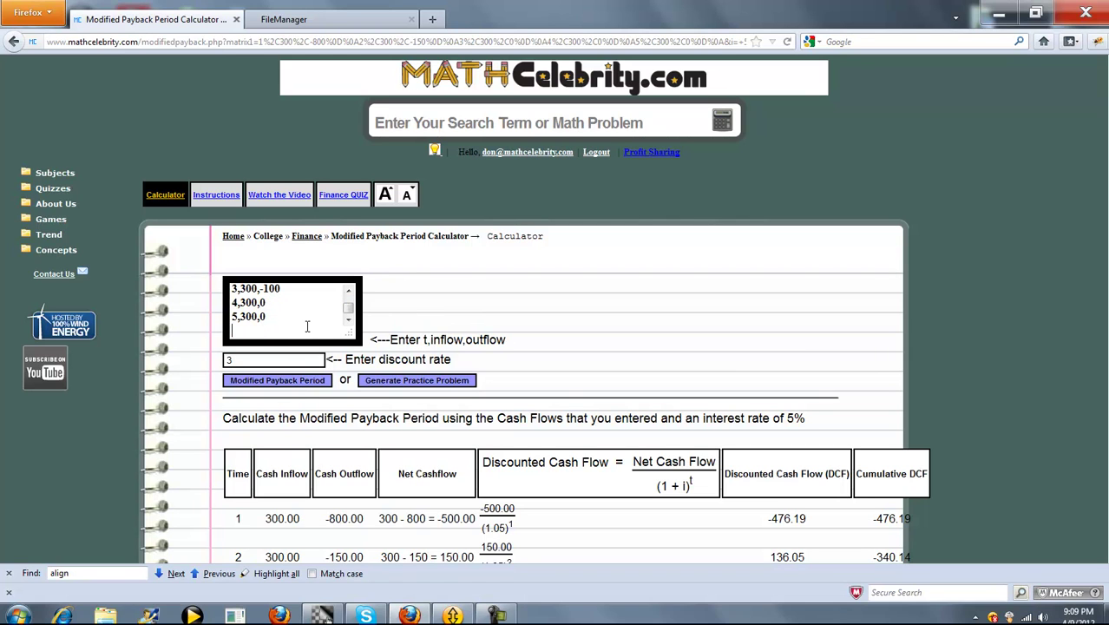
pyautogui.write('6,700,-250')
pyautogui.click(278, 382)
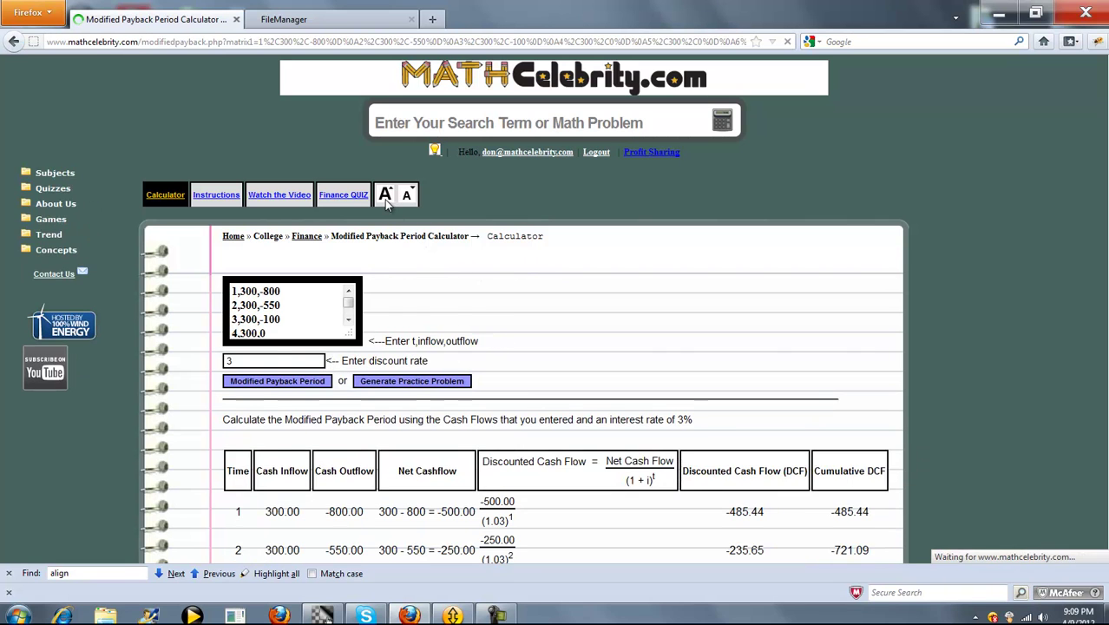
# Review the six-row 3% results table, highlighting row 6's cumulative DCF of 364.14
pyautogui.scroll(-3, 816, 281)
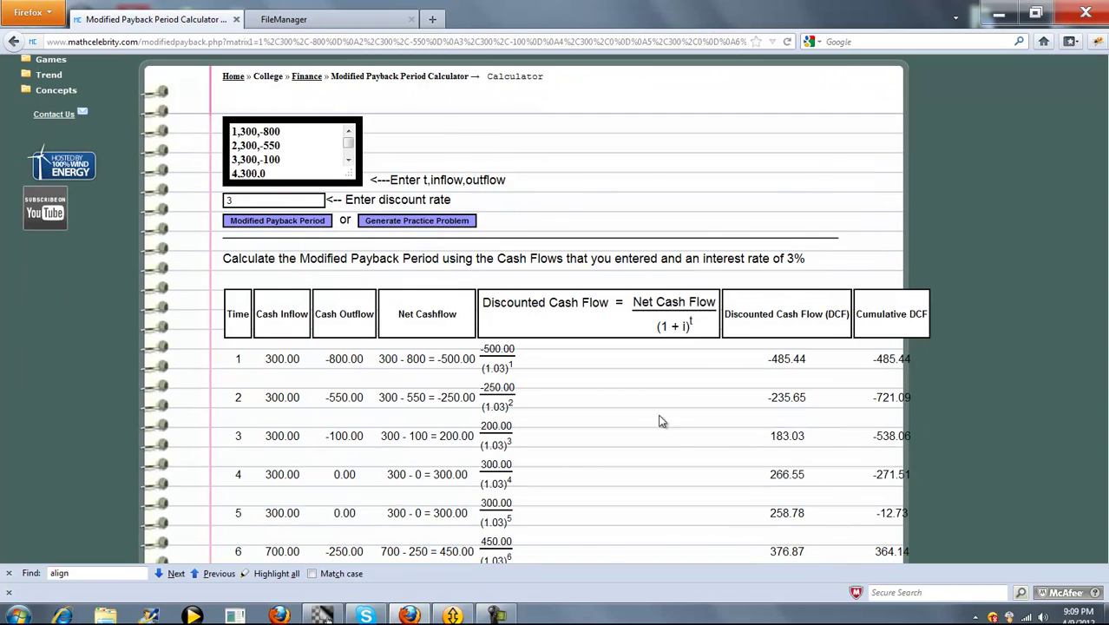
pyautogui.scroll(-2, 651, 413)
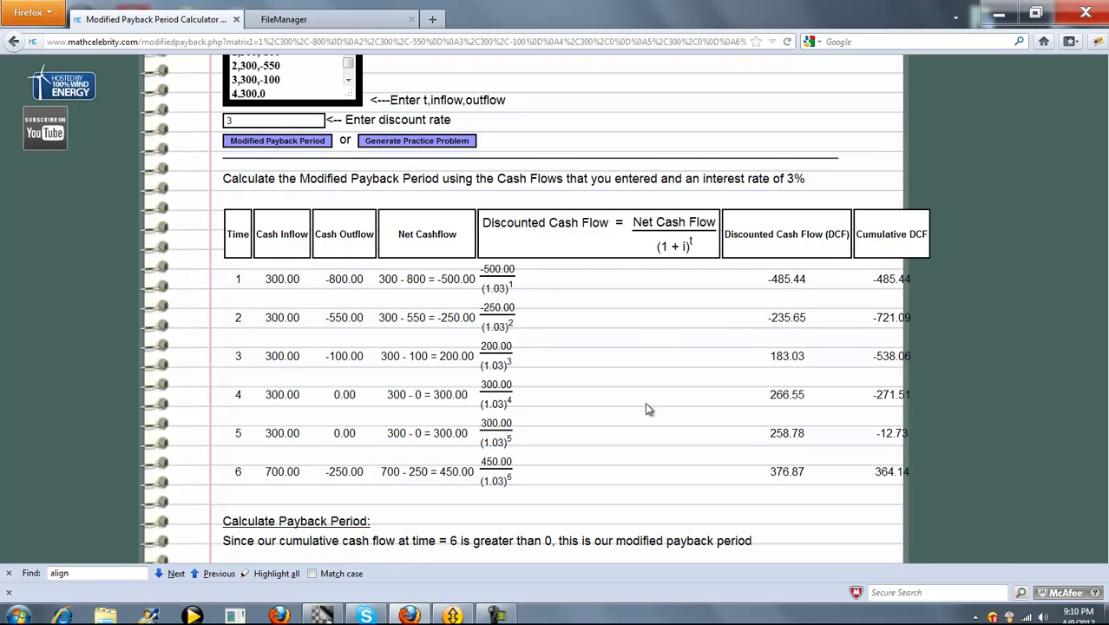
pyautogui.scroll(-2, 647, 409)
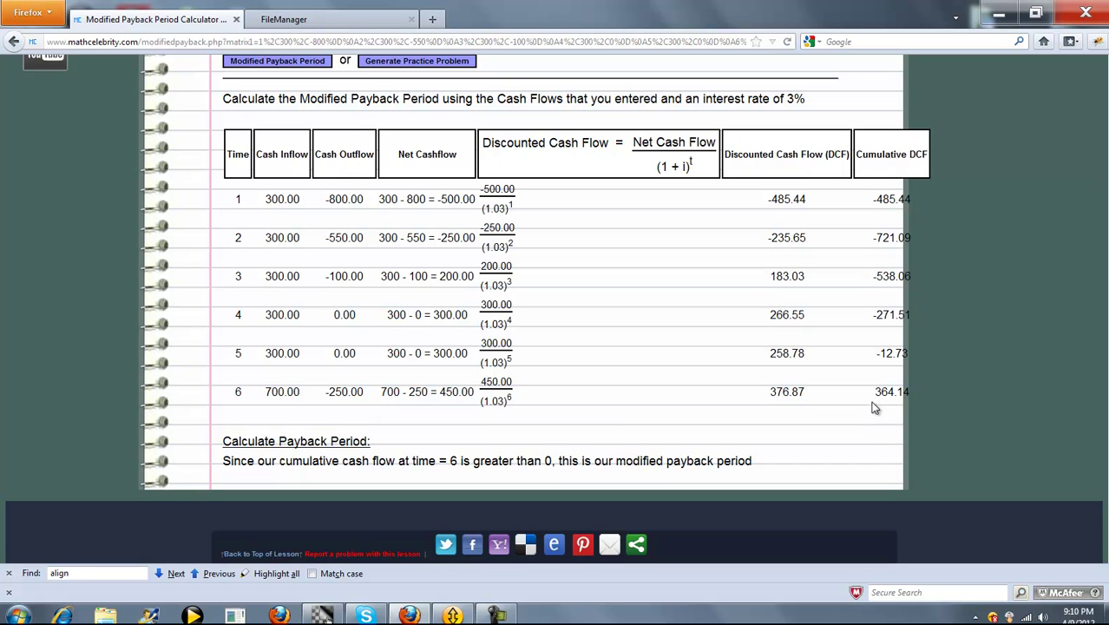
pyautogui.moveTo(877, 392); pyautogui.dragTo(908, 391)
pyautogui.click(861, 396)
pyautogui.scroll(5, 511, 298)
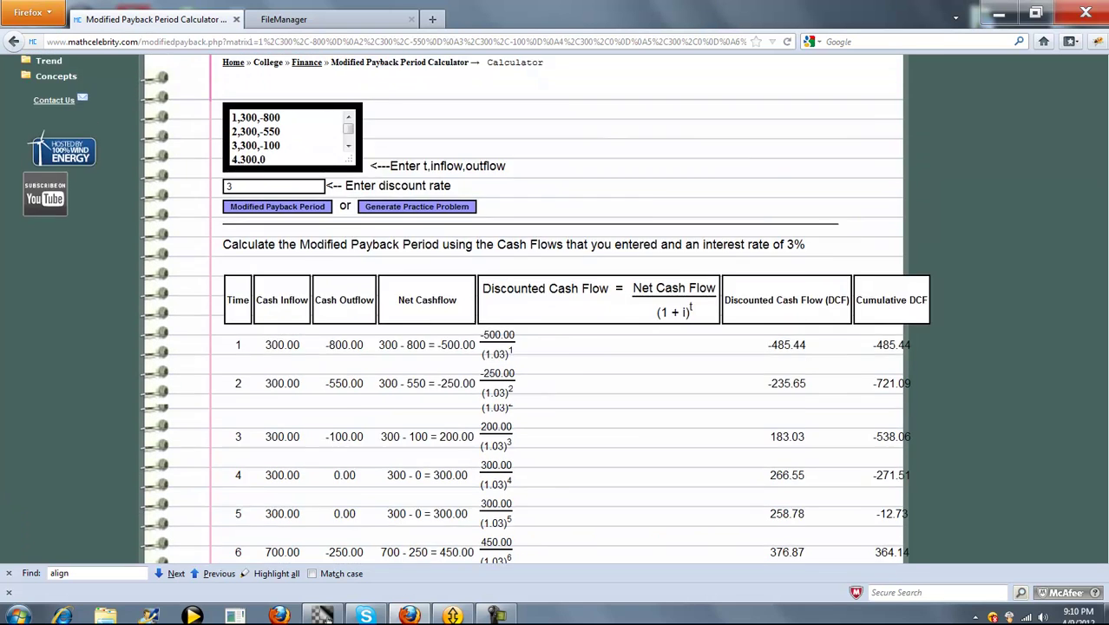